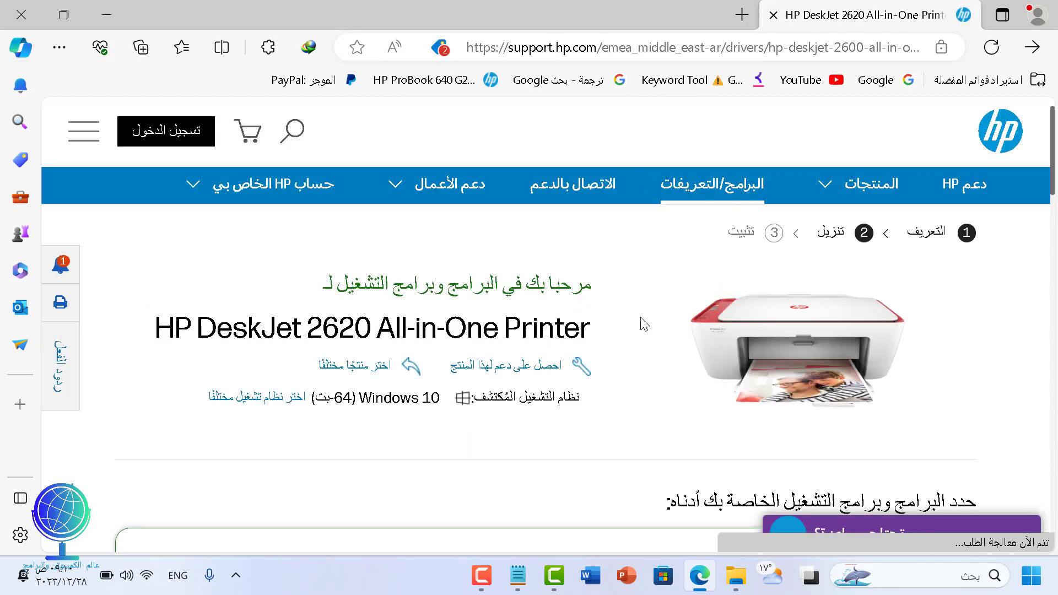
Step: Collapse the printer's main installation software category and expand the full/basic driver category for printing and scanning only
{"action": "scroll", "coordinate": [643, 324], "scroll_direction": "down", "scroll_amount": 3}
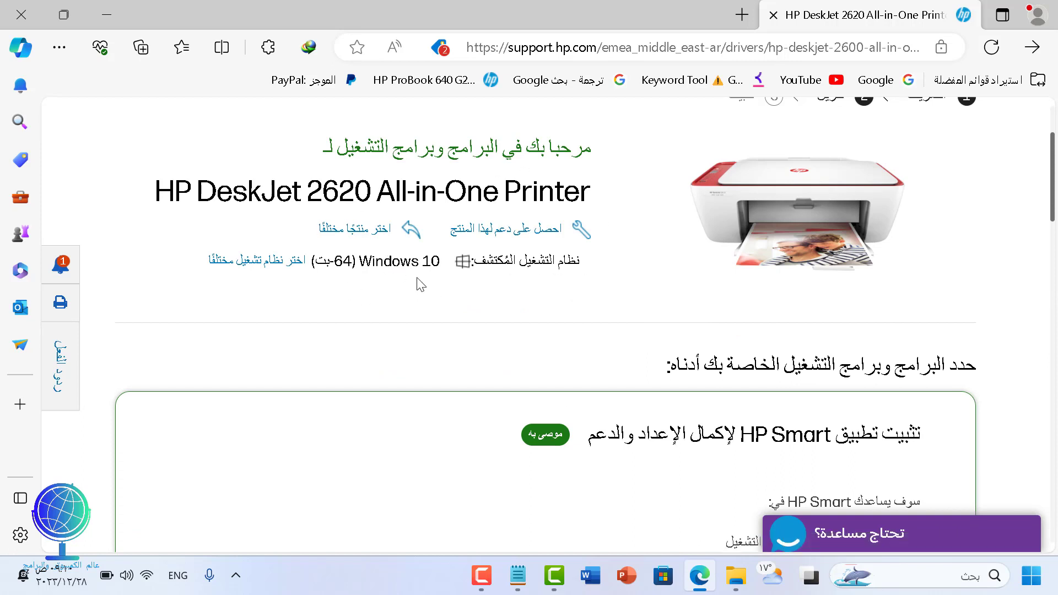
{"action": "scroll", "coordinate": [421, 285], "scroll_direction": "down", "scroll_amount": 10}
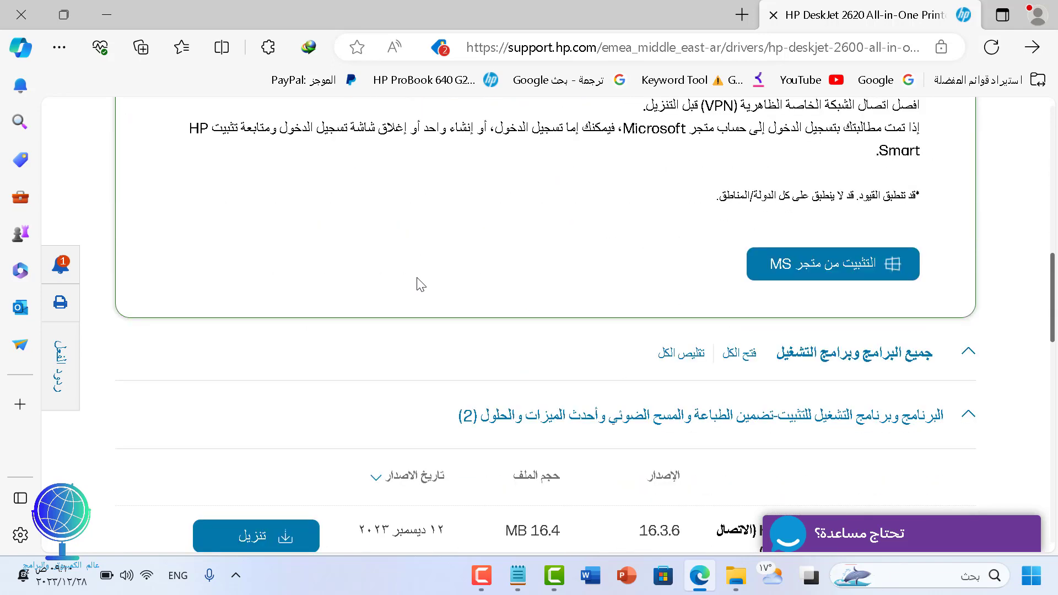
{"action": "scroll", "coordinate": [421, 285], "scroll_direction": "down", "scroll_amount": 2}
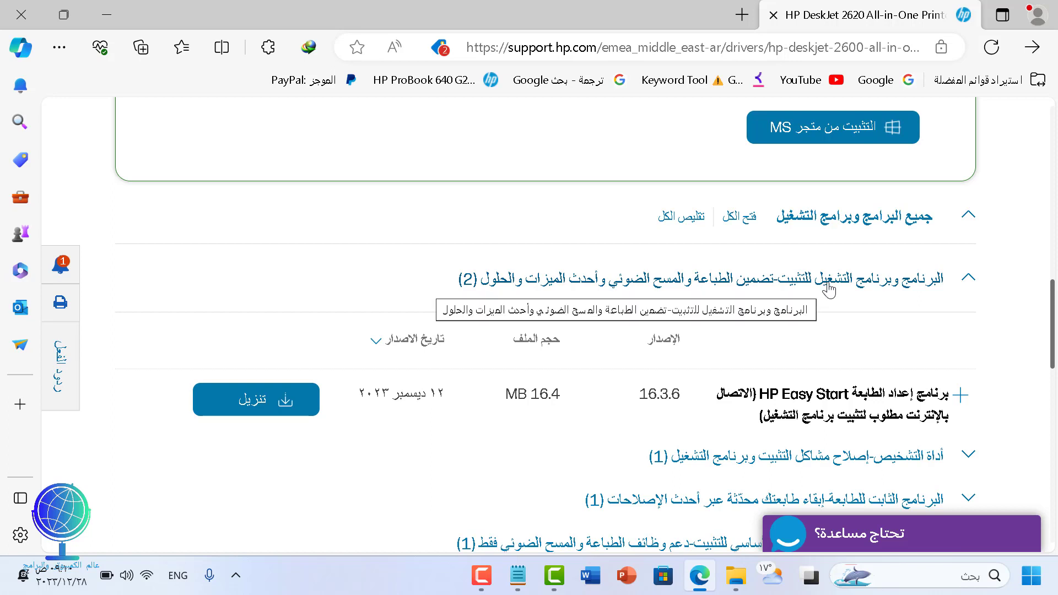
{"action": "left_click", "coordinate": [840, 287]}
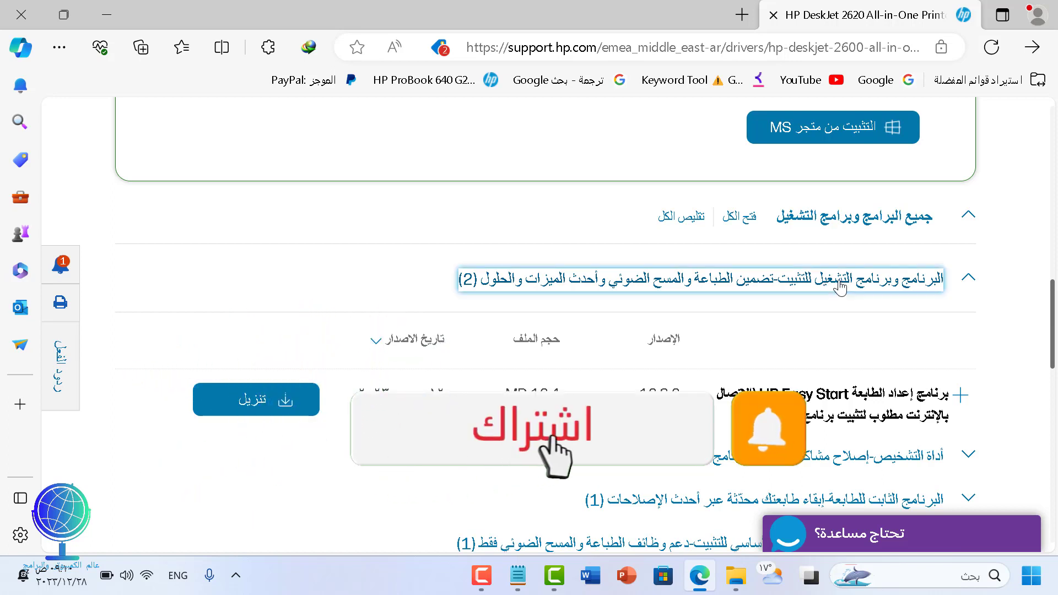
{"action": "scroll", "coordinate": [839, 286], "scroll_direction": "down", "scroll_amount": 2}
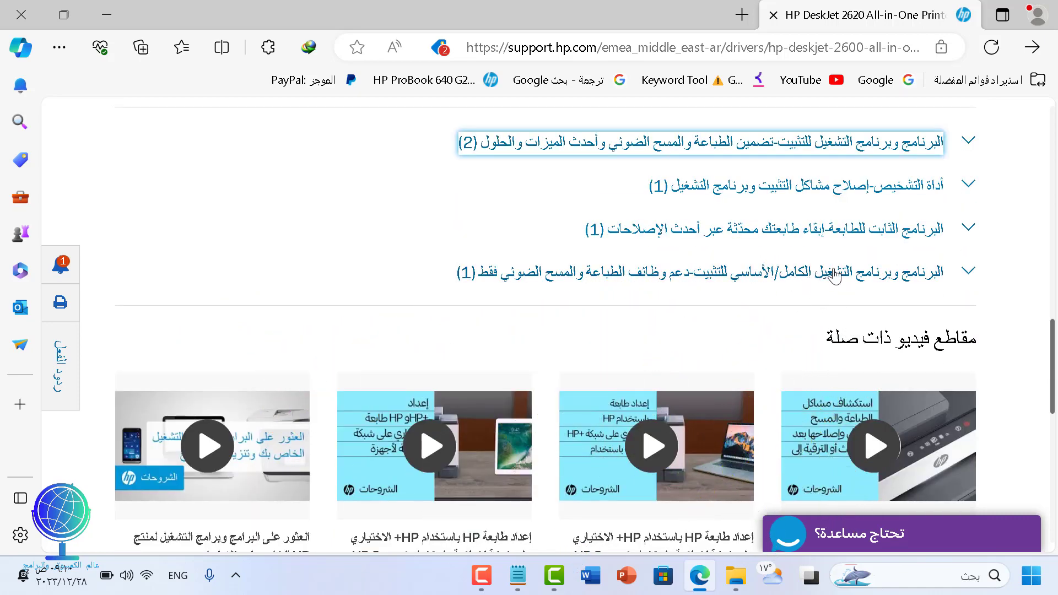
{"action": "left_click", "coordinate": [829, 283]}
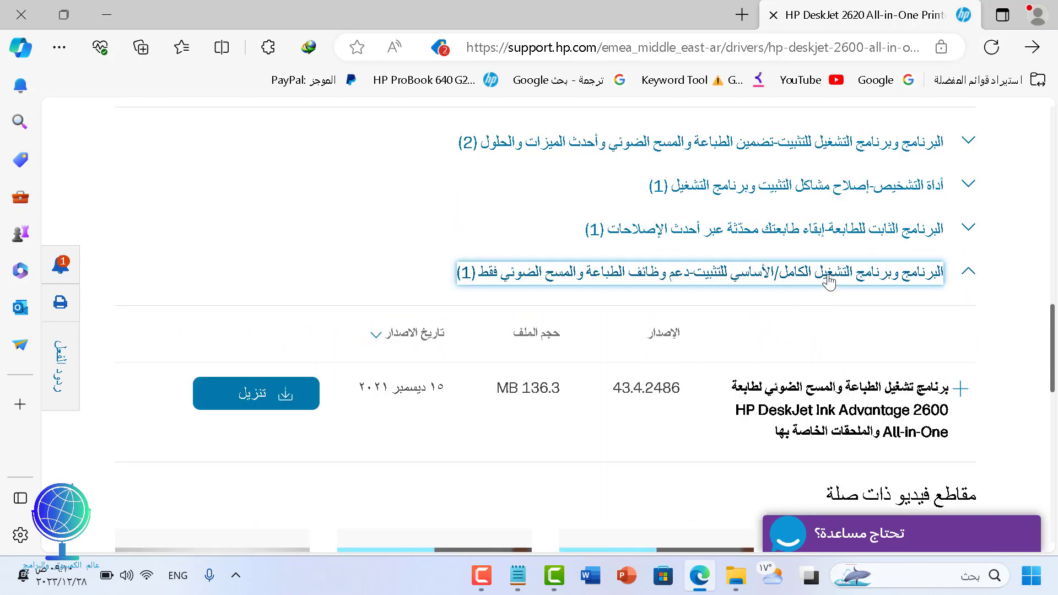
Step: Download the print and scan driver version 43.4.2486 for the HP DeskJet Ink Advantage 2600 All-in-One and close the browser
{"action": "scroll", "coordinate": [754, 323], "scroll_direction": "down", "scroll_amount": 1}
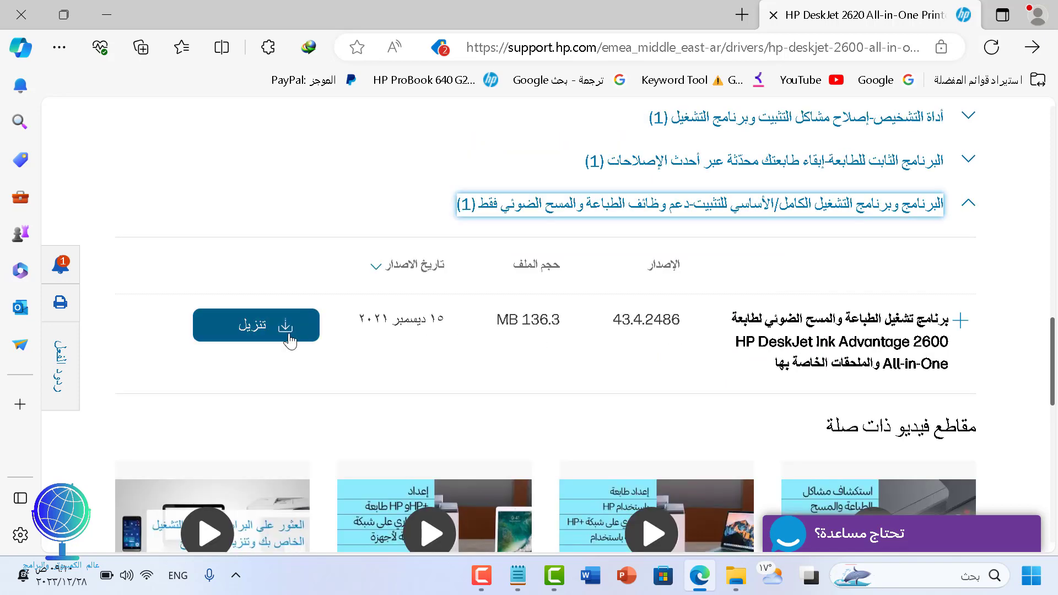
{"action": "left_click", "coordinate": [264, 332]}
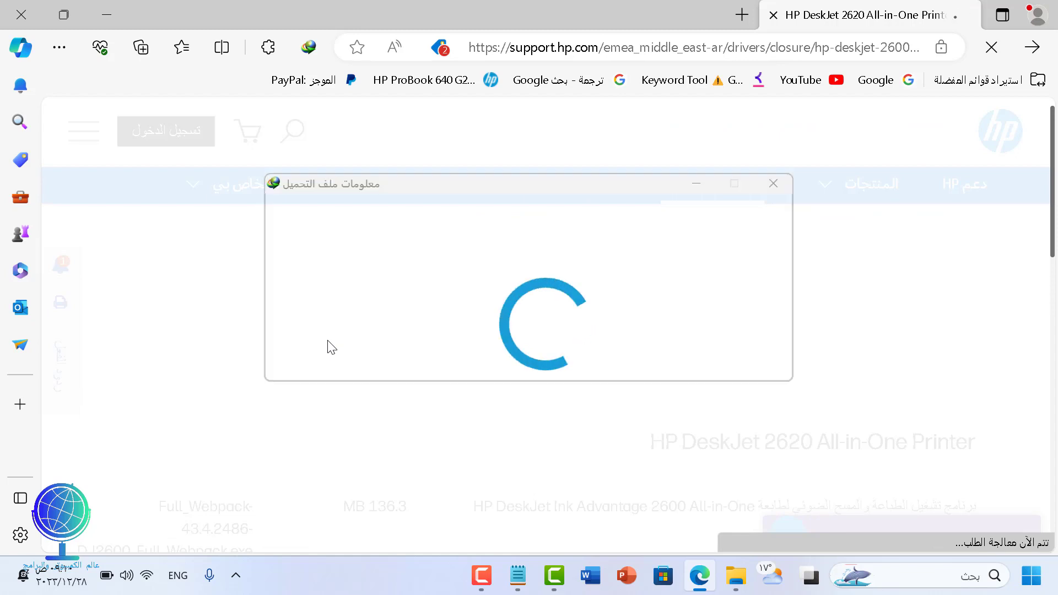
{"action": "left_click", "coordinate": [27, 16]}
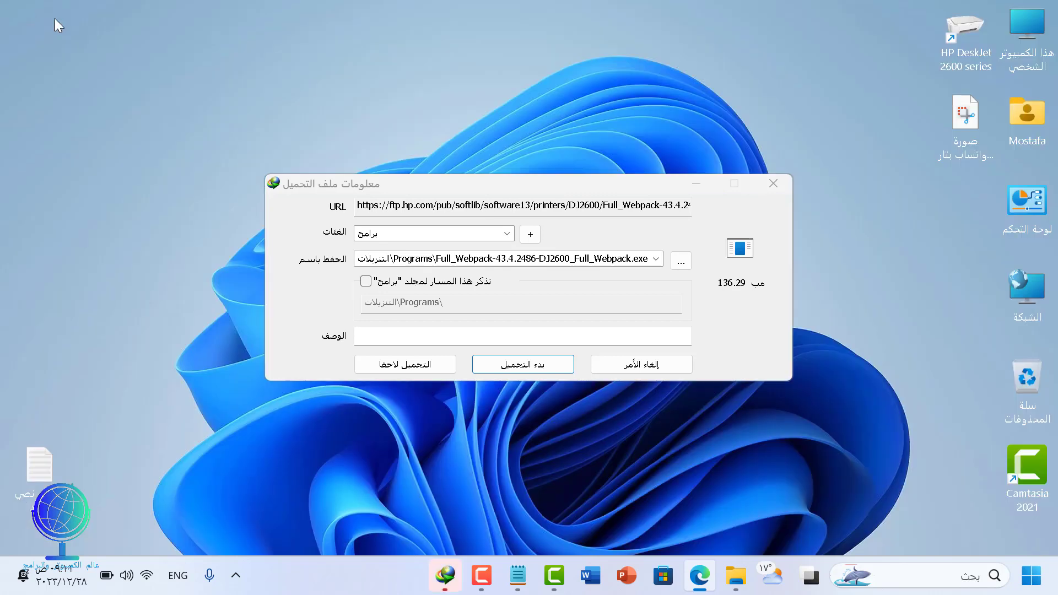
{"action": "left_click", "coordinate": [553, 368]}
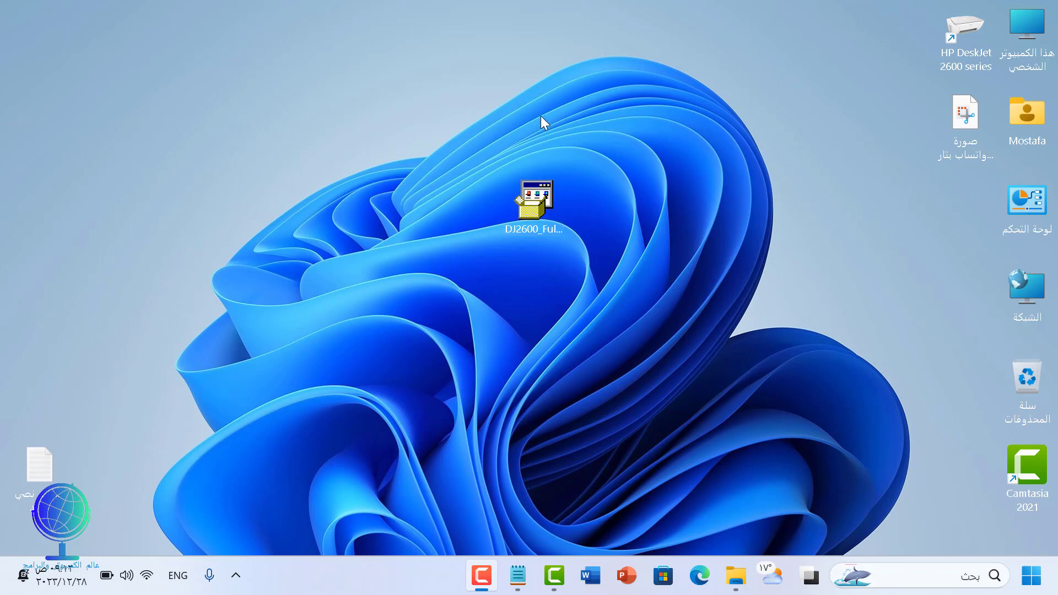
Step: Run the DJ2600_Full_WebPack installer on the desktop as administrator
{"action": "left_click", "coordinate": [538, 199]}
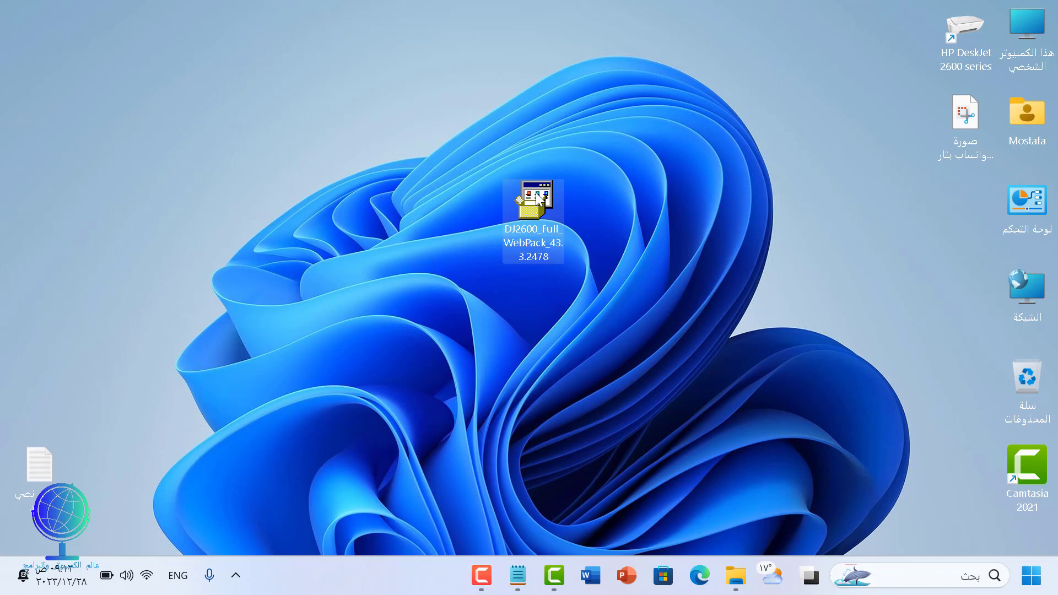
{"action": "double_click", "coordinate": [538, 199]}
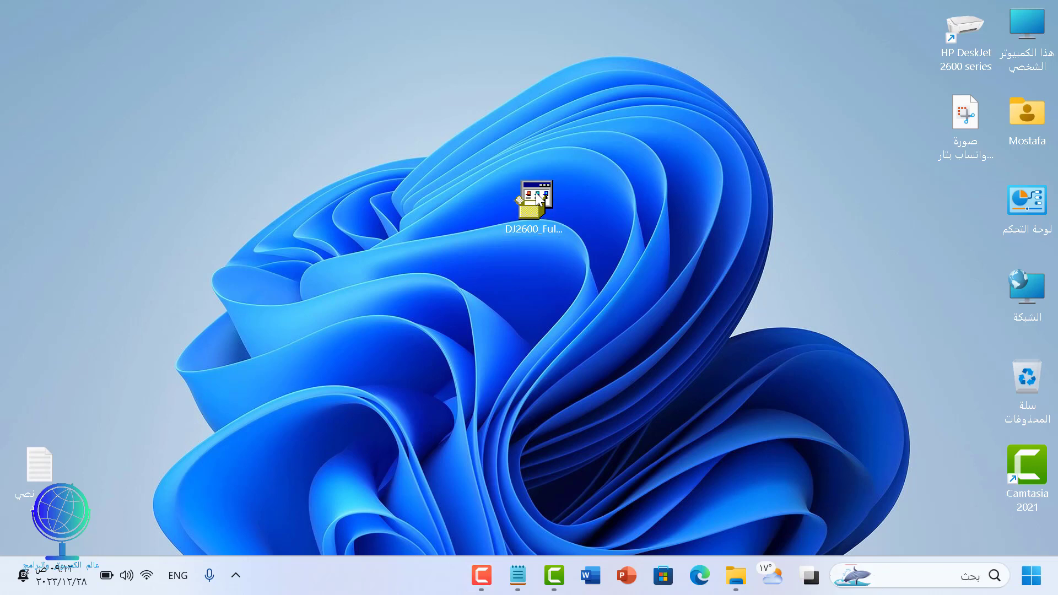
{"action": "right_click", "coordinate": [536, 194]}
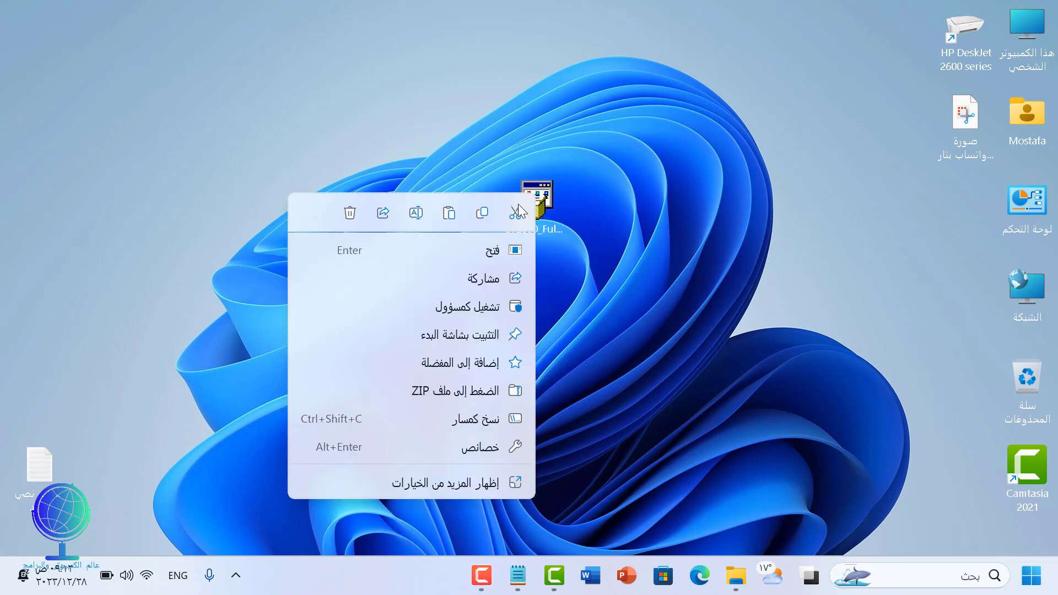
{"action": "left_click", "coordinate": [480, 307]}
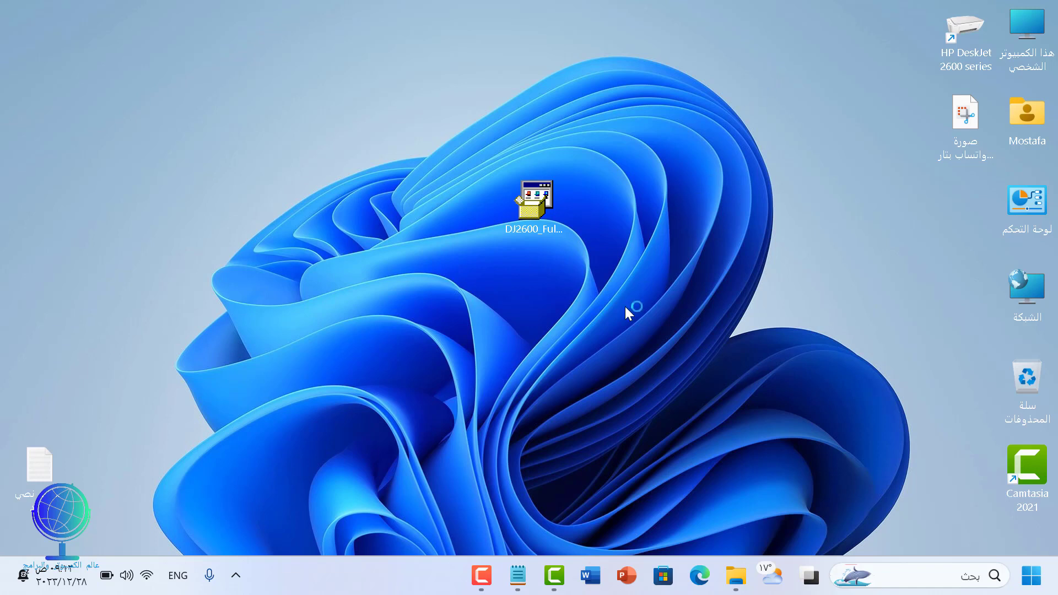
{"action": "left_click", "coordinate": [482, 576]}
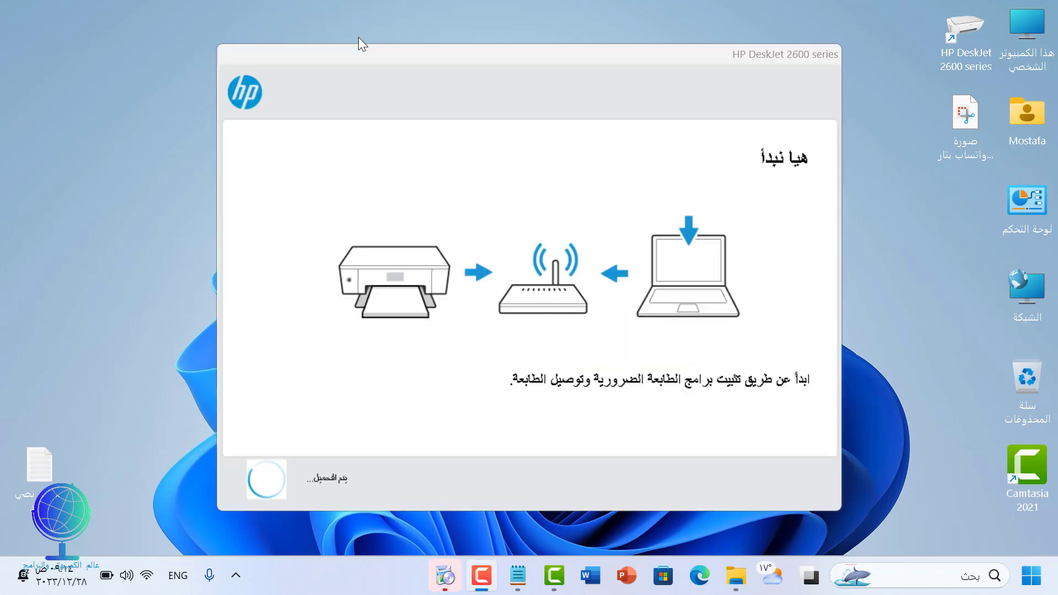
Step: Continue past the welcome page and choose to convert the device connection from USB to wireless
{"action": "left_click_drag", "start_coordinate": [594, 61], "coordinate": [607, 77]}
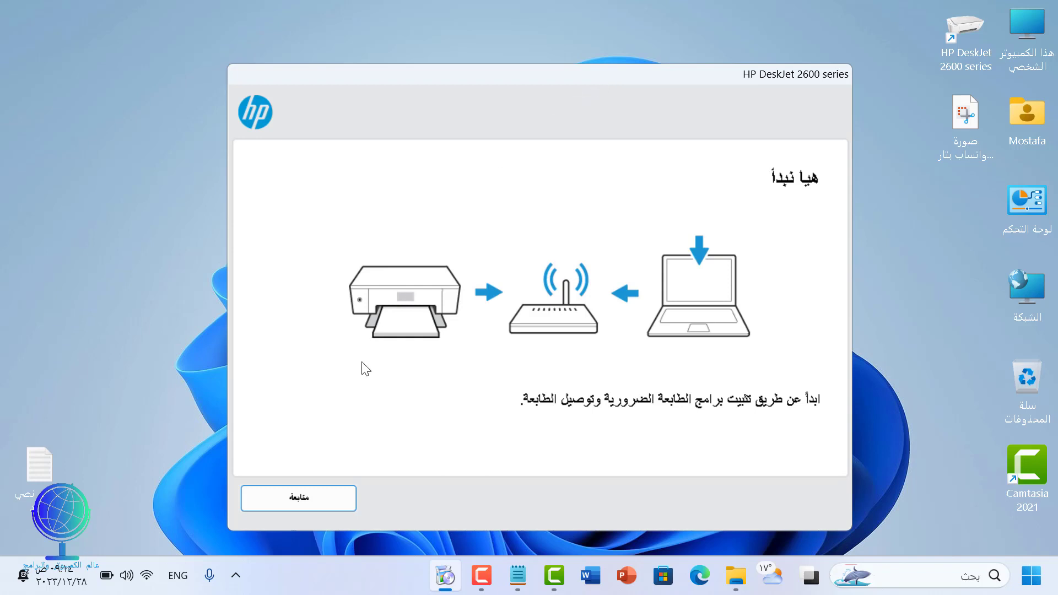
{"action": "left_click", "coordinate": [303, 501]}
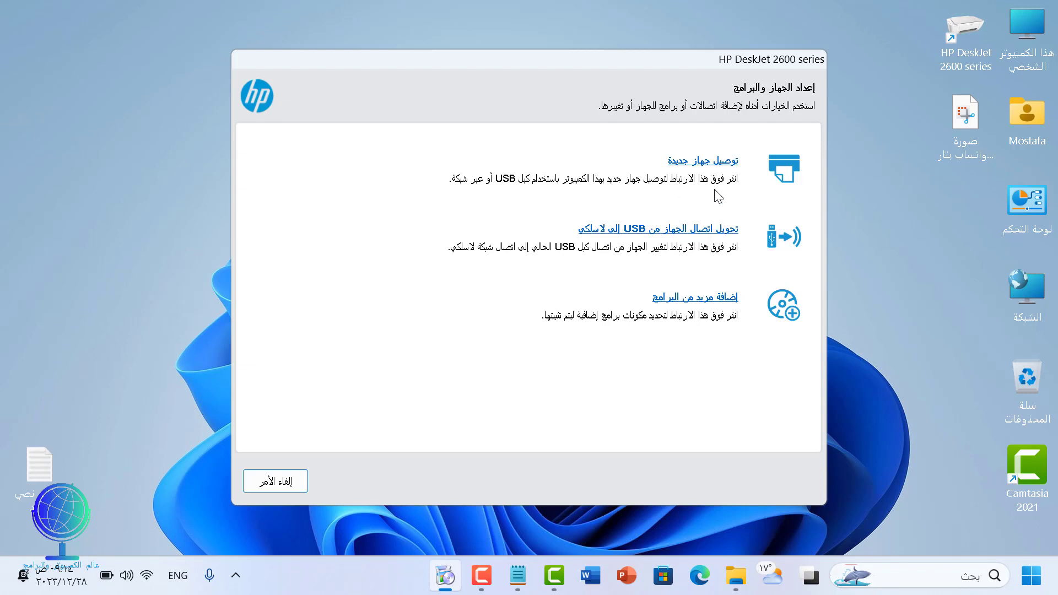
{"action": "left_click", "coordinate": [683, 234]}
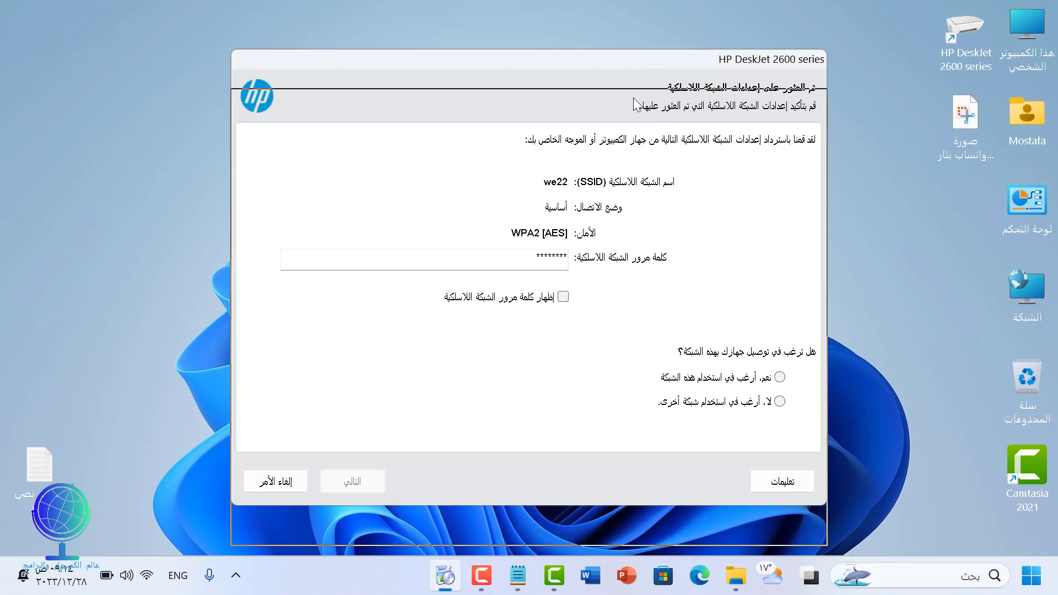
Step: Confirm using the detected we22 wireless network for the printer and proceed with the wireless setup
{"action": "left_click_drag", "start_coordinate": [633, 62], "coordinate": [633, 98]}
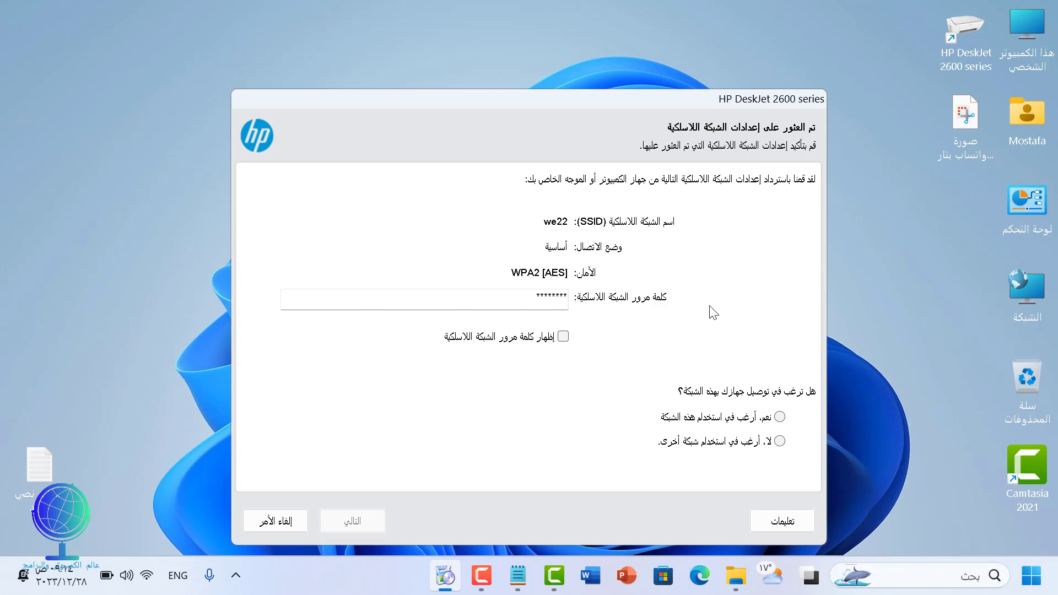
{"action": "left_click", "coordinate": [753, 420]}
{"action": "left_click", "coordinate": [370, 520]}
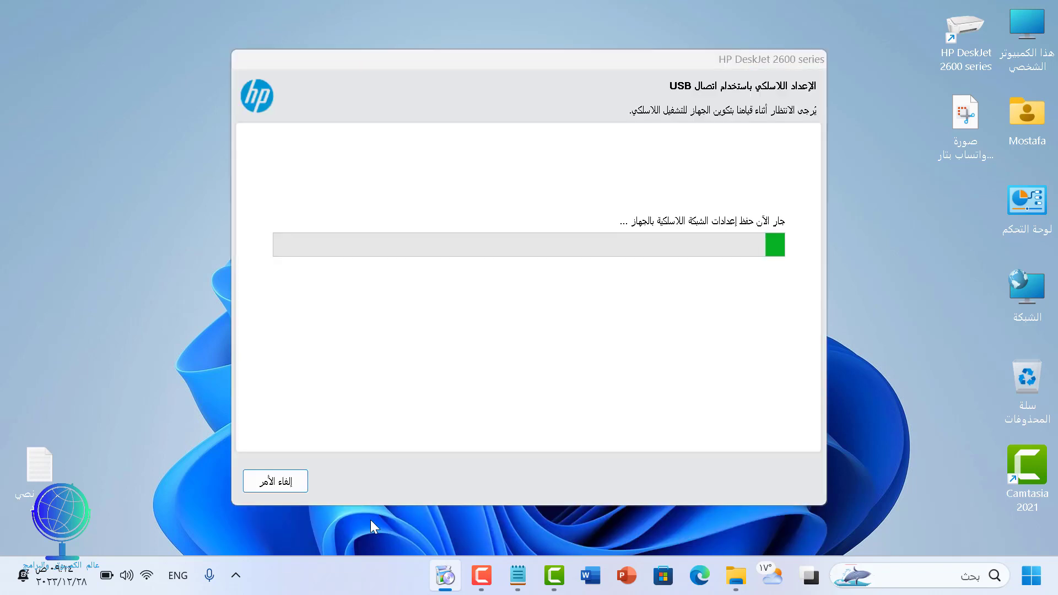
{"action": "left_click_drag", "start_coordinate": [544, 54], "coordinate": [547, 89]}
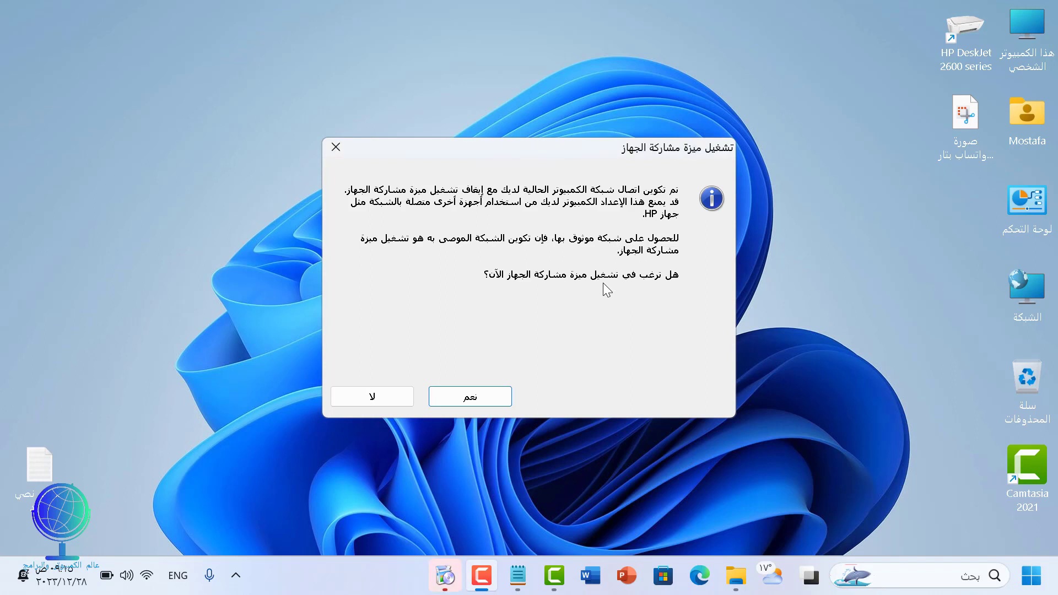
Step: Enable device sharing and continue the setup past the USB cable removal page
{"action": "left_click", "coordinate": [487, 397]}
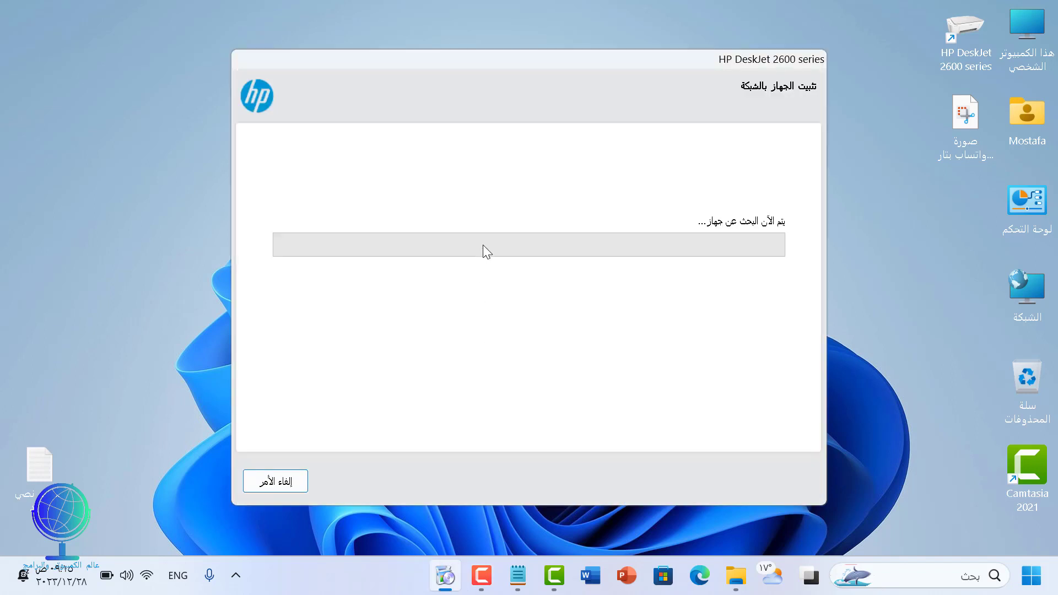
{"action": "left_click_drag", "start_coordinate": [594, 60], "coordinate": [594, 91]}
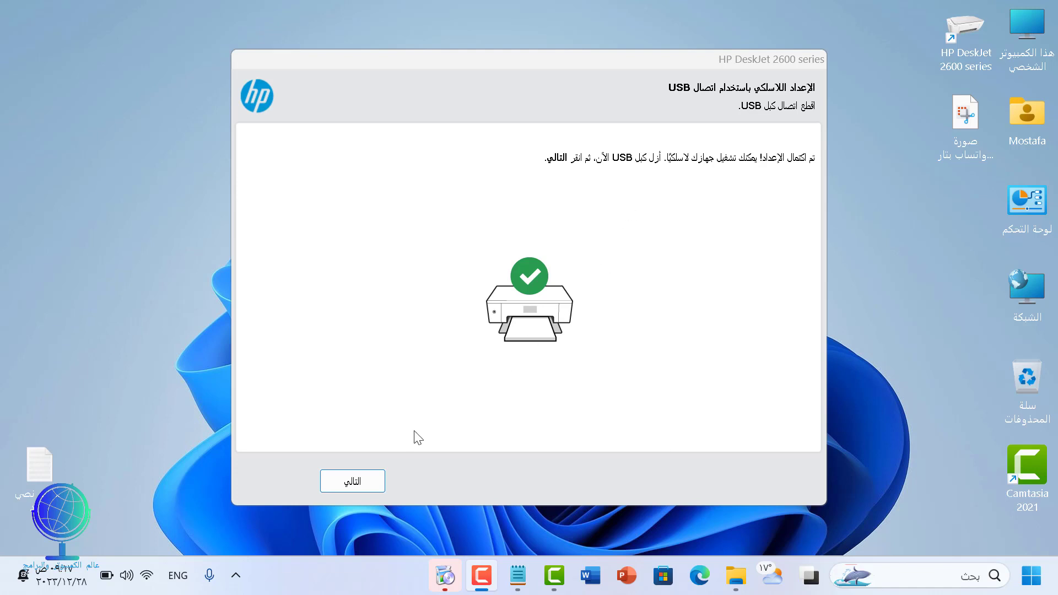
{"action": "left_click", "coordinate": [370, 481]}
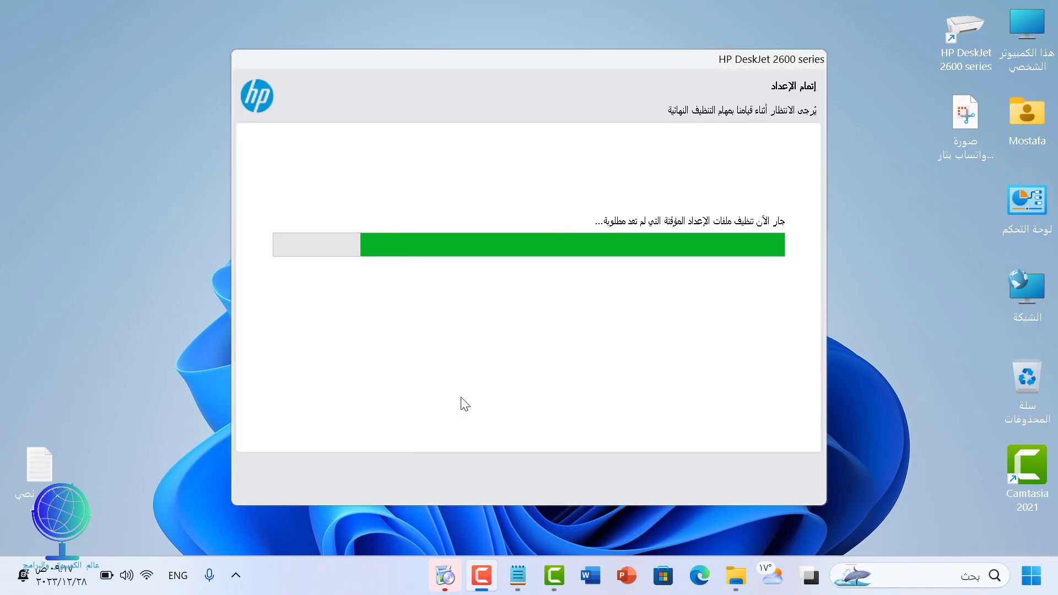
Step: Confirm that the cartridges and paper are installed and finish the printer setup
{"action": "left_click", "coordinate": [675, 296]}
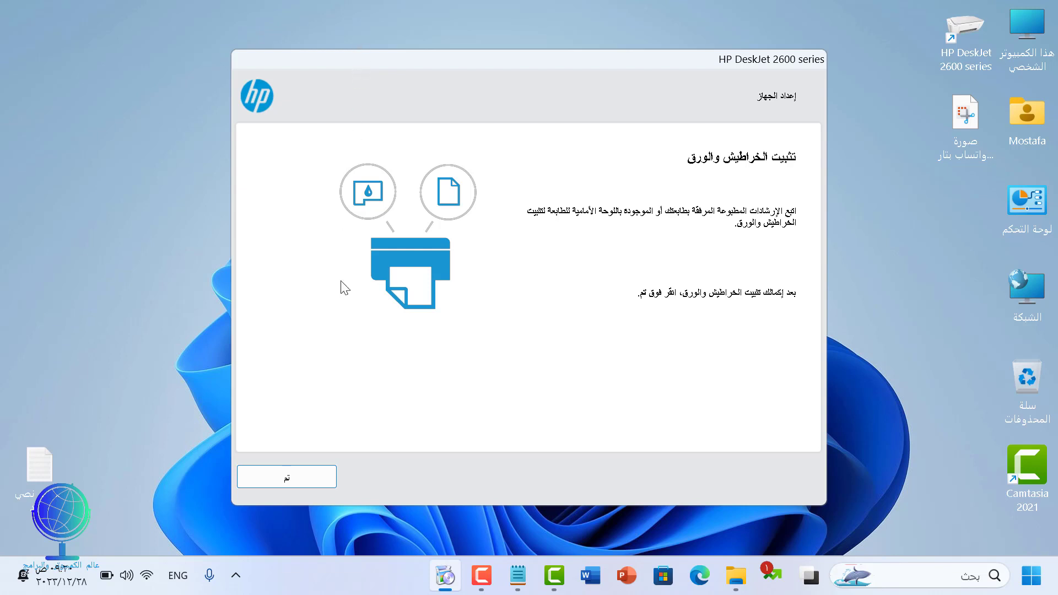
{"action": "left_click", "coordinate": [310, 478]}
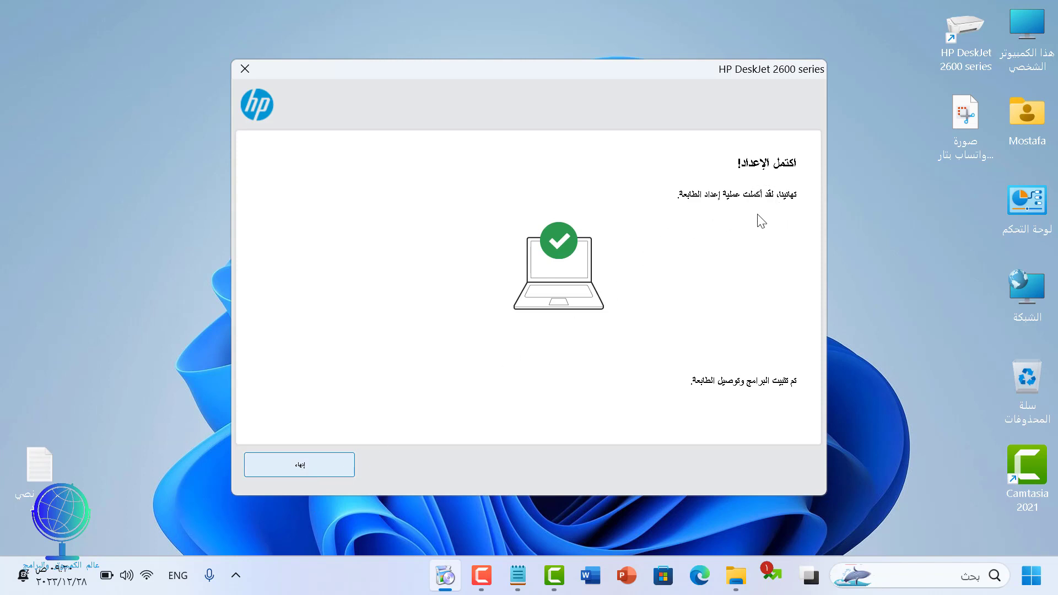
{"action": "left_click", "coordinate": [305, 465]}
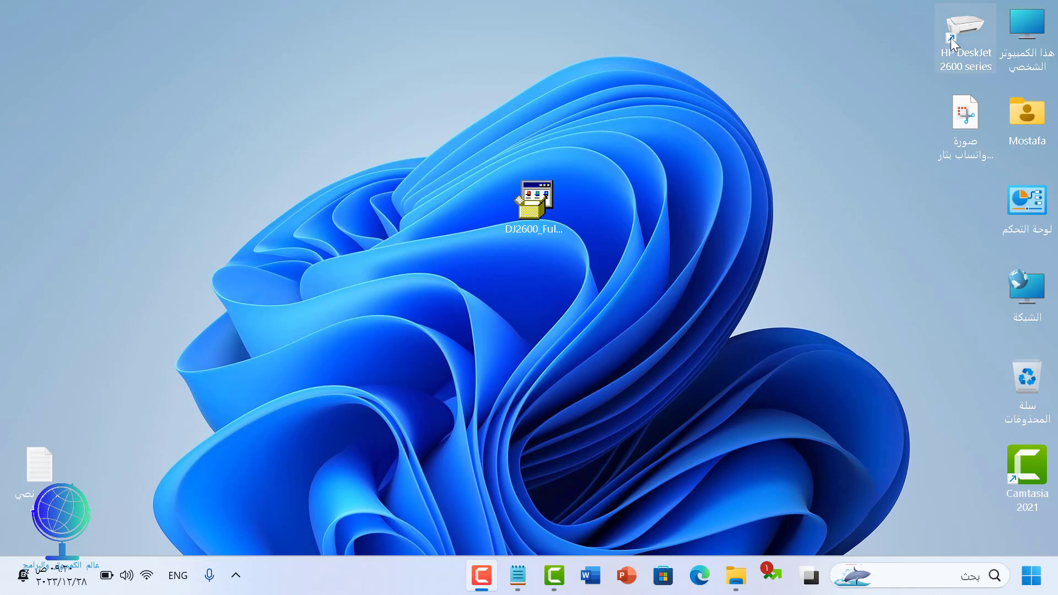
Step: Move the DJ2600 installer file aside on the desktop and open the HP DeskJet 2600 series printer assistant
{"action": "left_click_drag", "start_coordinate": [543, 220], "coordinate": [86, 224]}
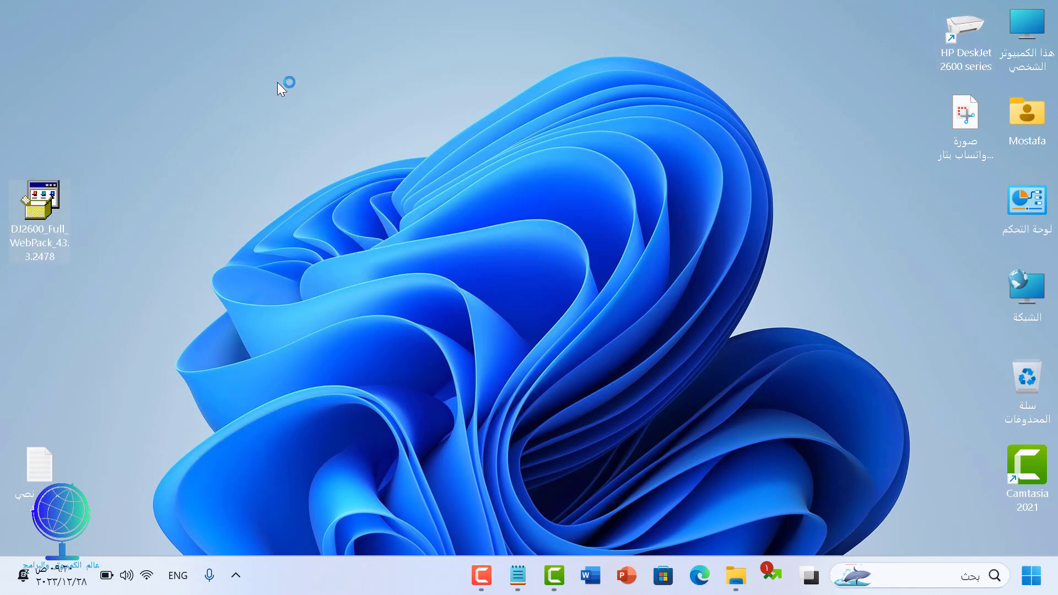
{"action": "left_click", "coordinate": [239, 49]}
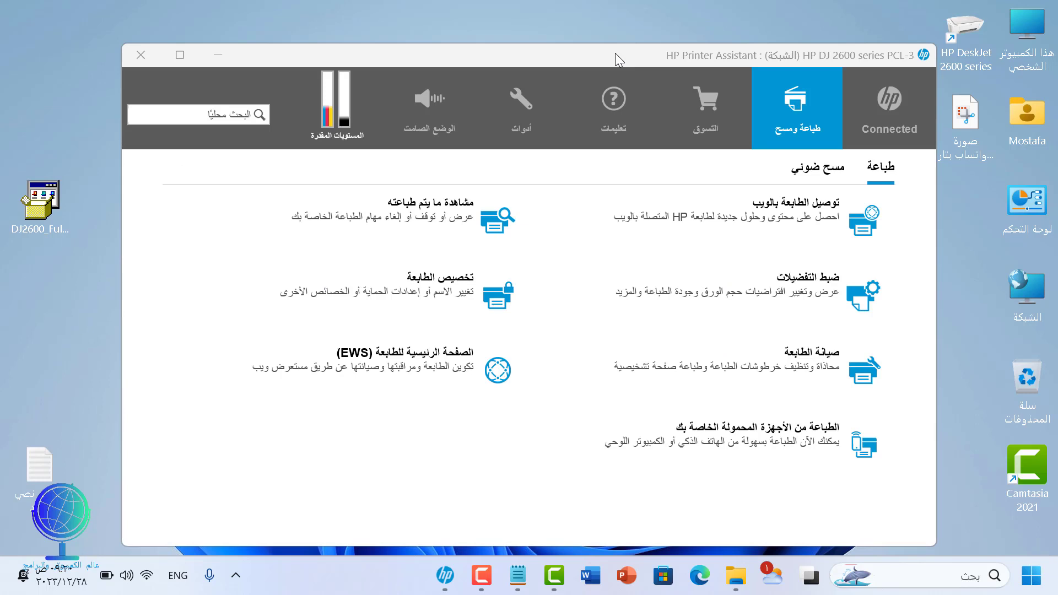
Step: Launch the document or photo scan from the printer assistant's scanning options and minimize the assistant
{"action": "left_click", "coordinate": [804, 173]}
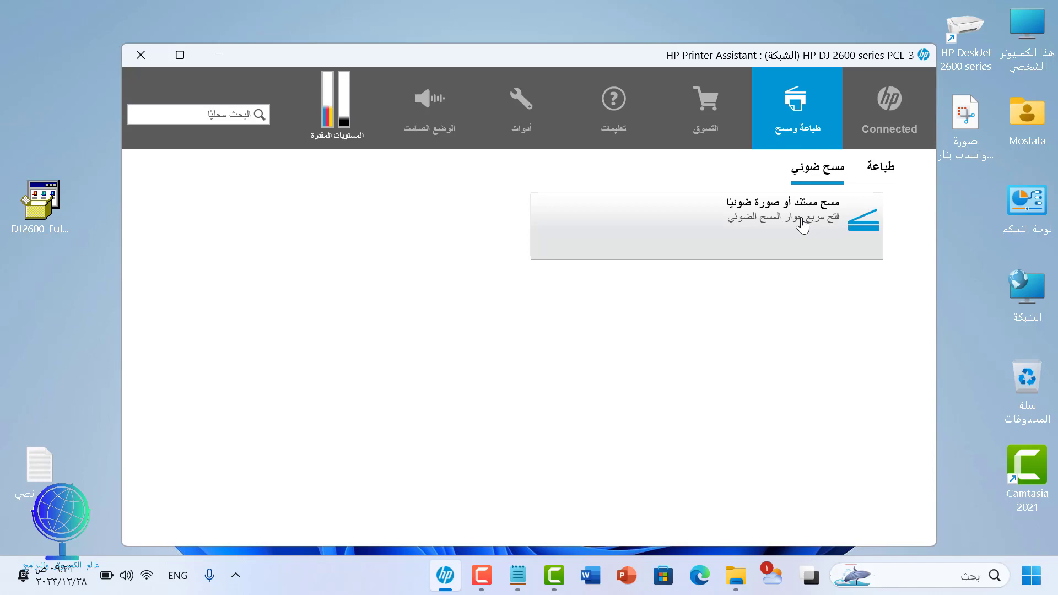
{"action": "left_click", "coordinate": [802, 221]}
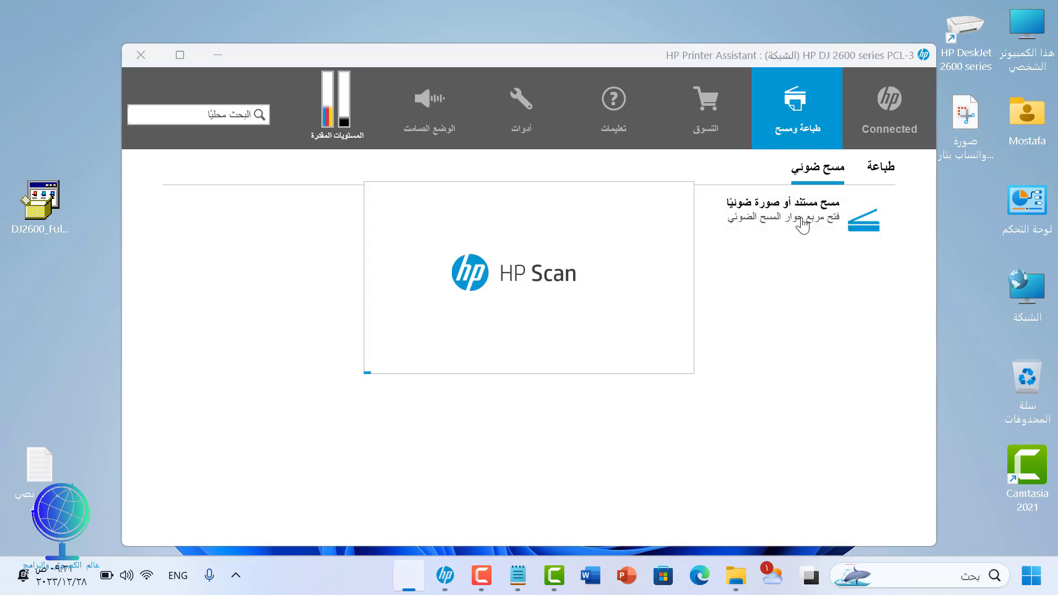
{"action": "left_click", "coordinate": [227, 57]}
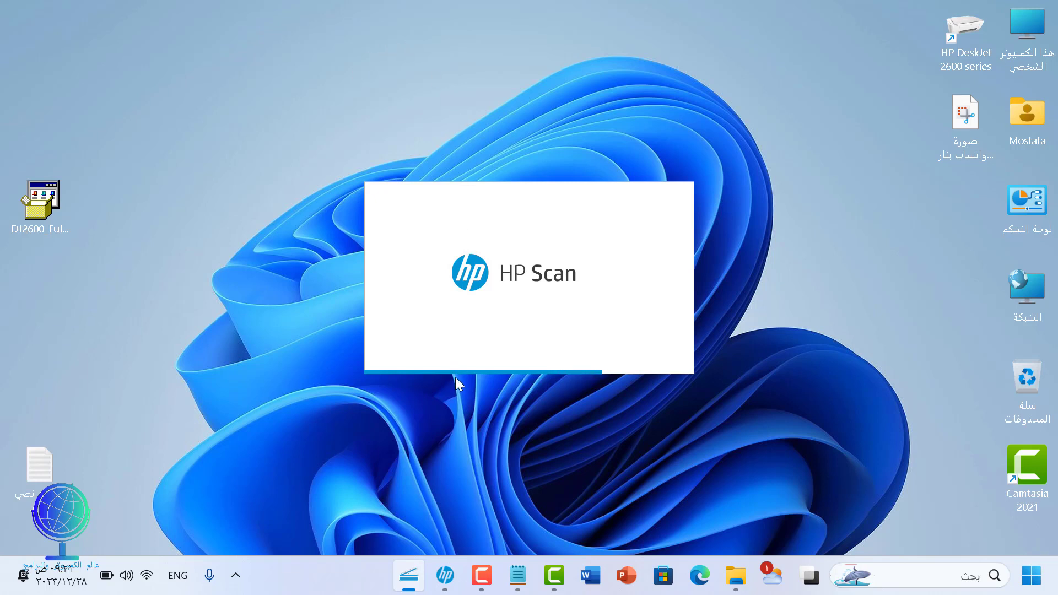
{"action": "left_click", "coordinate": [477, 575]}
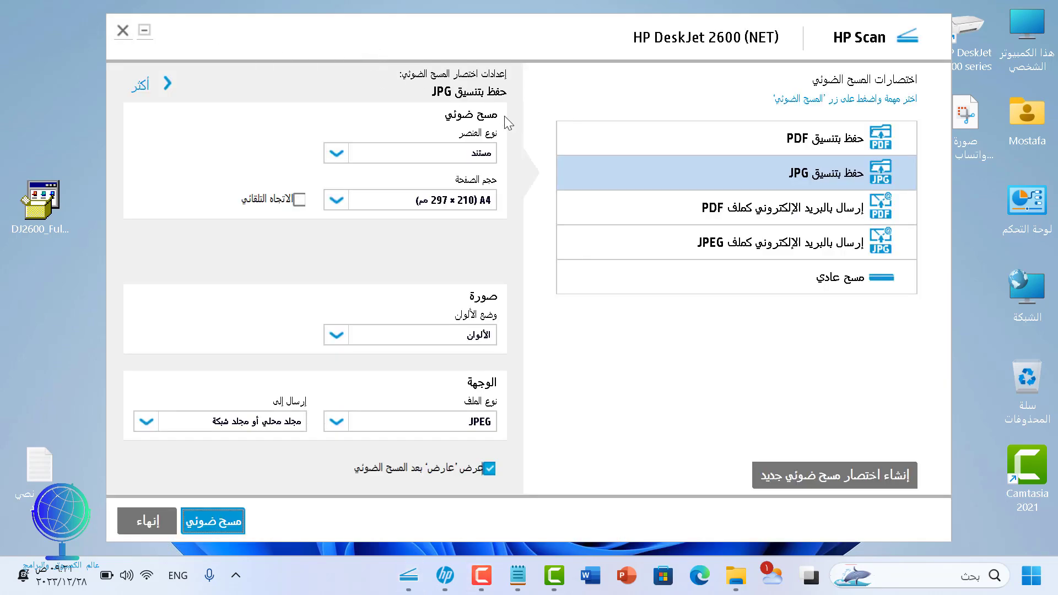
Step: Select the Save as PDF scan shortcut and switch back to Save as JPG
{"action": "left_click", "coordinate": [821, 146]}
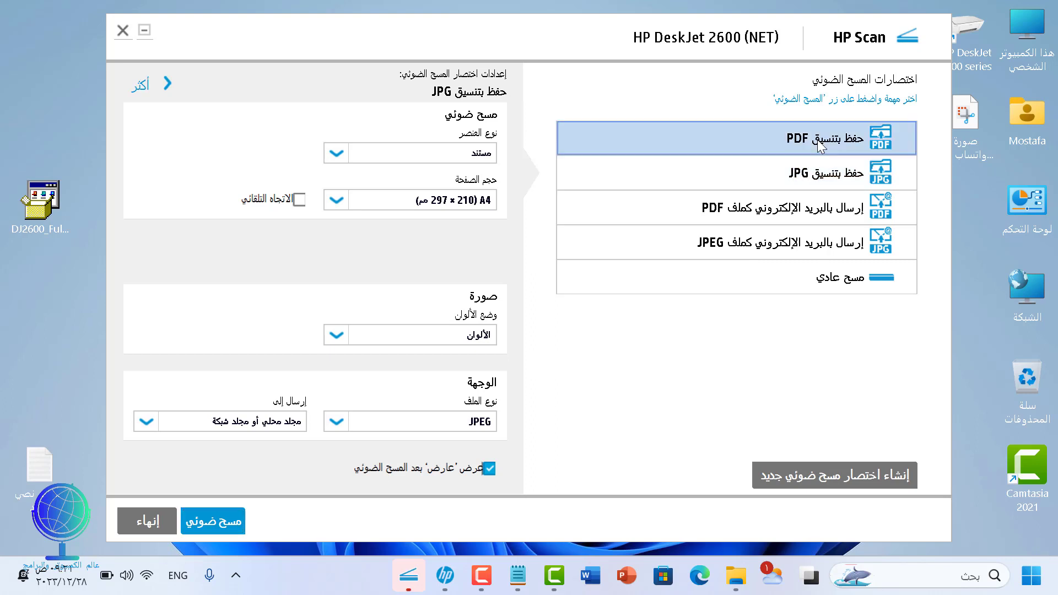
{"action": "left_click", "coordinate": [810, 181]}
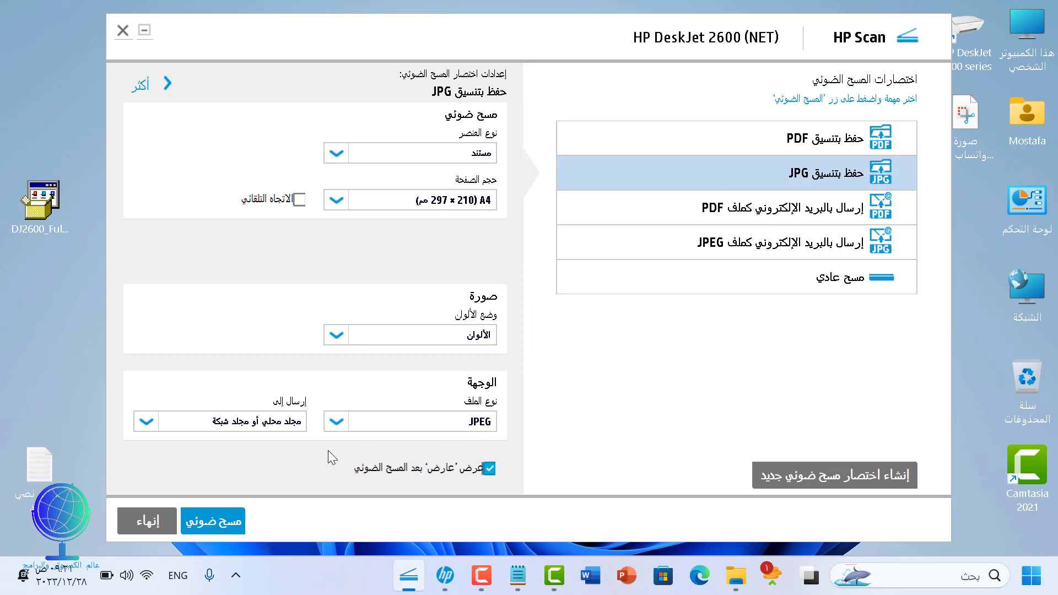
Step: Scan the document over the network and save it to the desktop as a JPEG file named Scan
{"action": "left_click", "coordinate": [232, 522]}
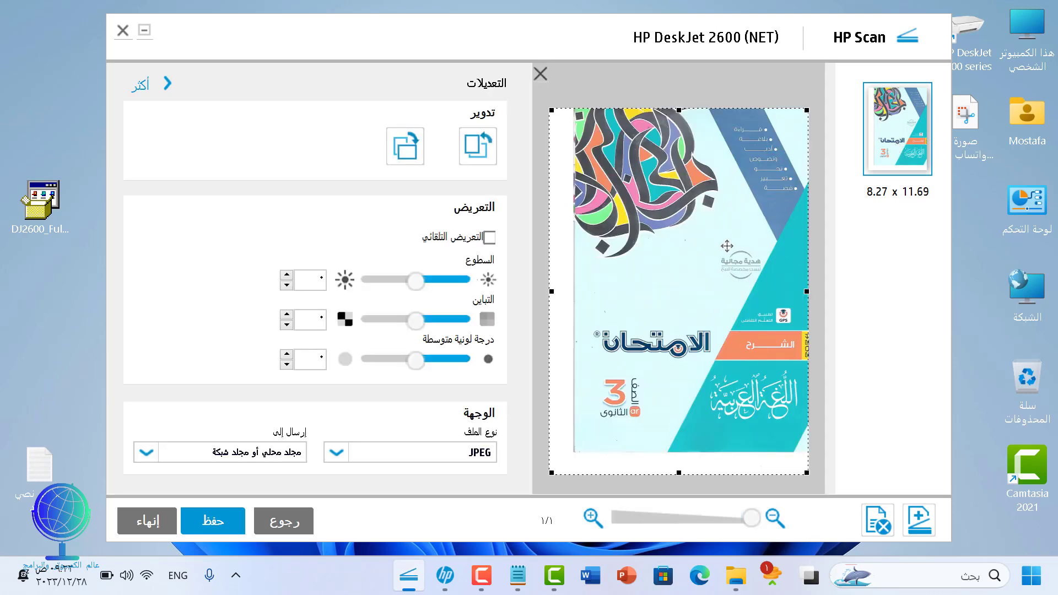
{"action": "left_click", "coordinate": [213, 522]}
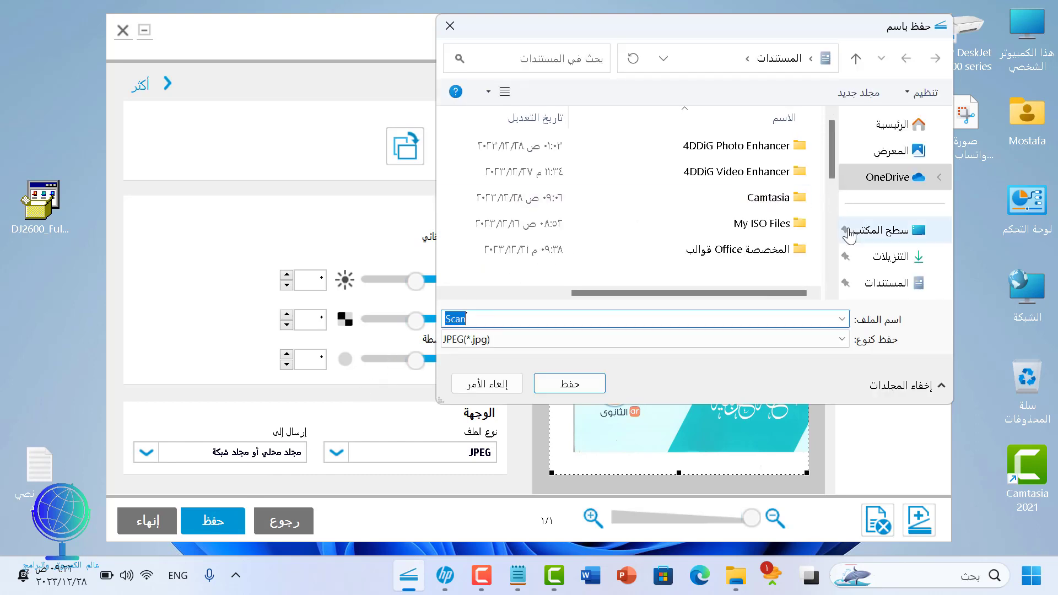
{"action": "left_click", "coordinate": [862, 232]}
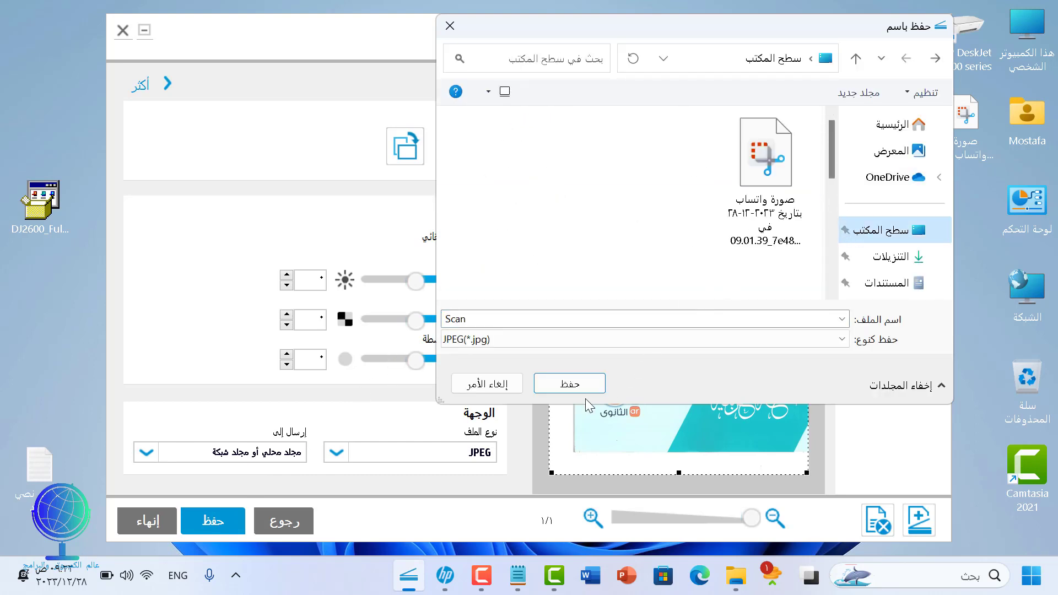
{"action": "left_click", "coordinate": [579, 383]}
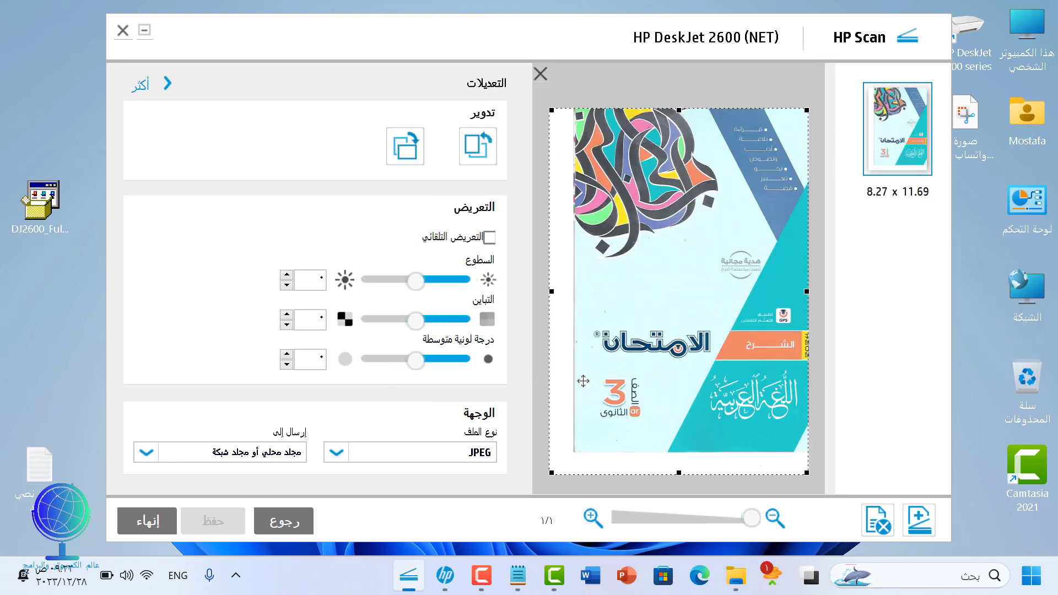
Step: Close the file window listing the saved scan and exit HP Scan
{"action": "left_click", "coordinate": [122, 30]}
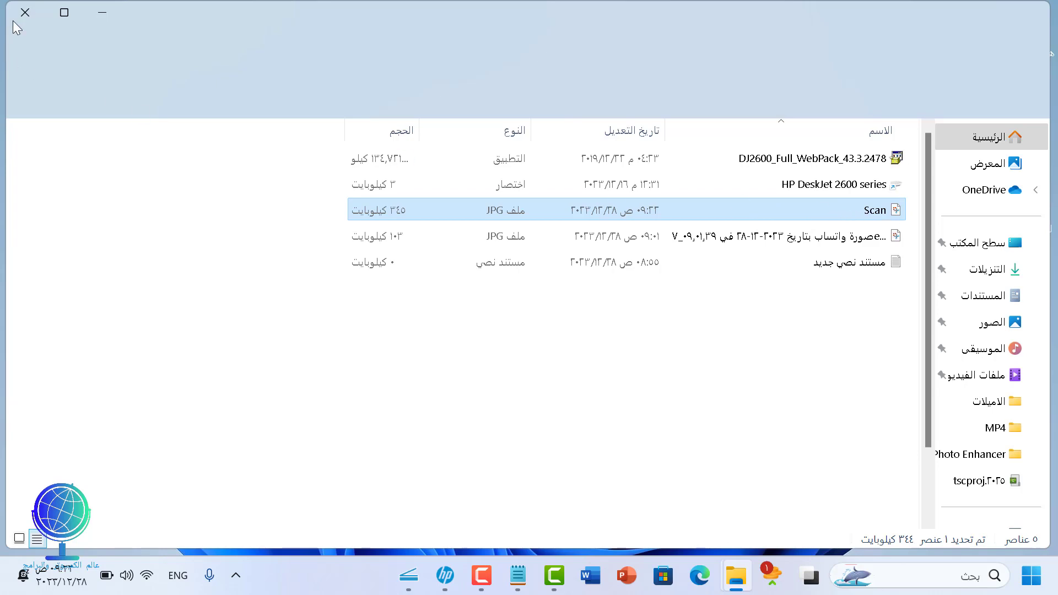
{"action": "left_click", "coordinate": [26, 10]}
{"action": "left_click", "coordinate": [122, 30]}
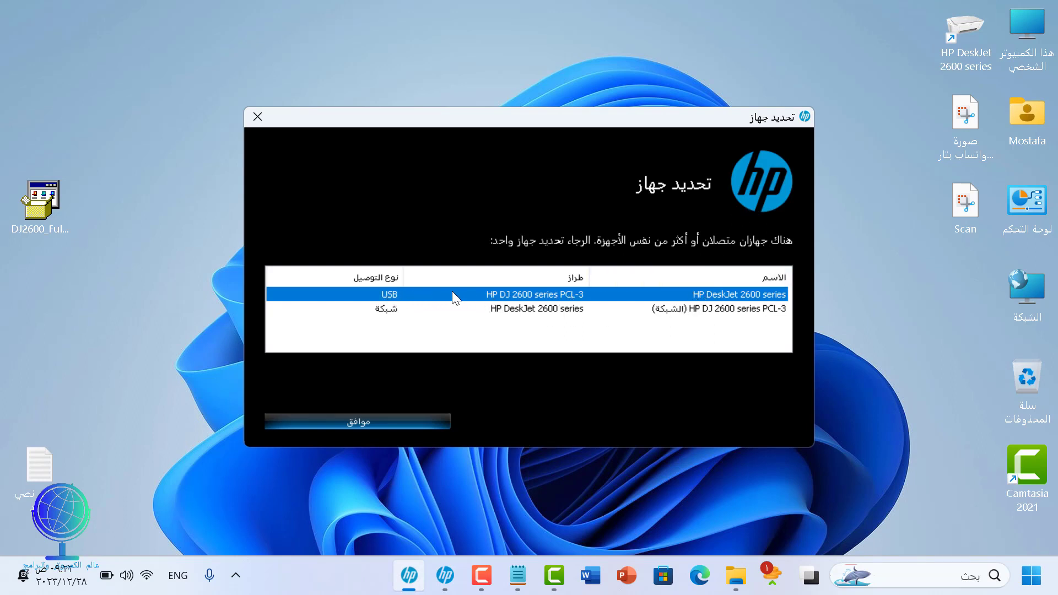
Step: Open the printer assistant for the network-connected HP DJ 2600 series and view its printing options, returning to the scanning options
{"action": "left_click", "coordinate": [520, 307]}
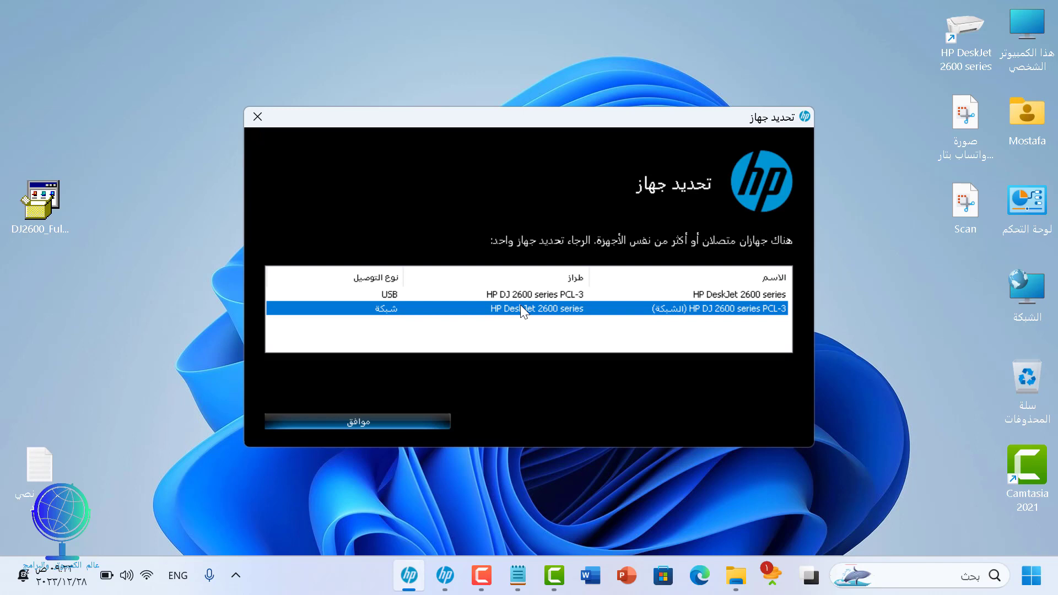
{"action": "left_click", "coordinate": [346, 424]}
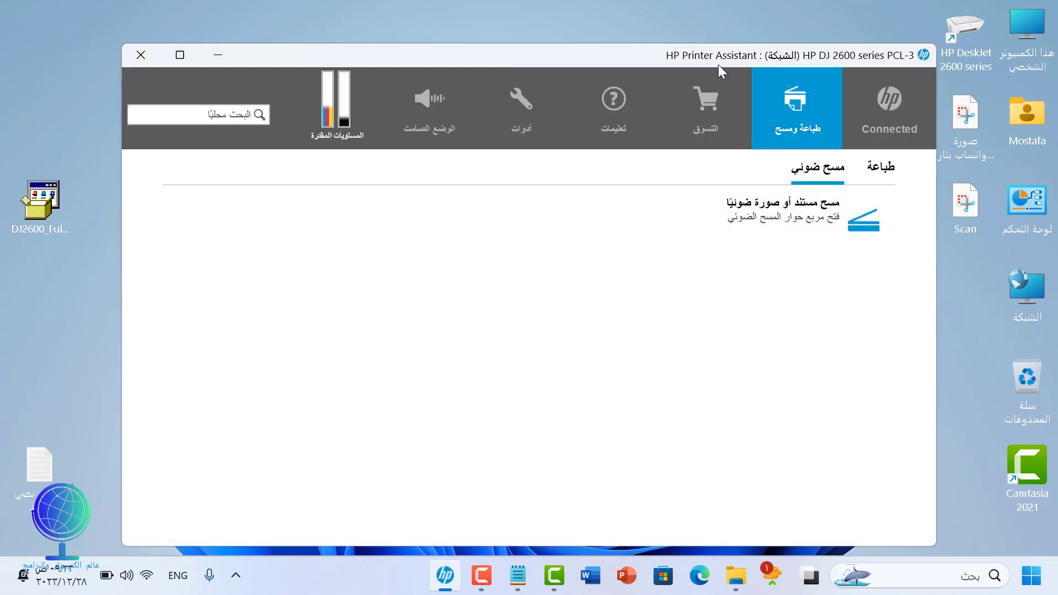
{"action": "left_click_drag", "start_coordinate": [716, 59], "coordinate": [710, 33]}
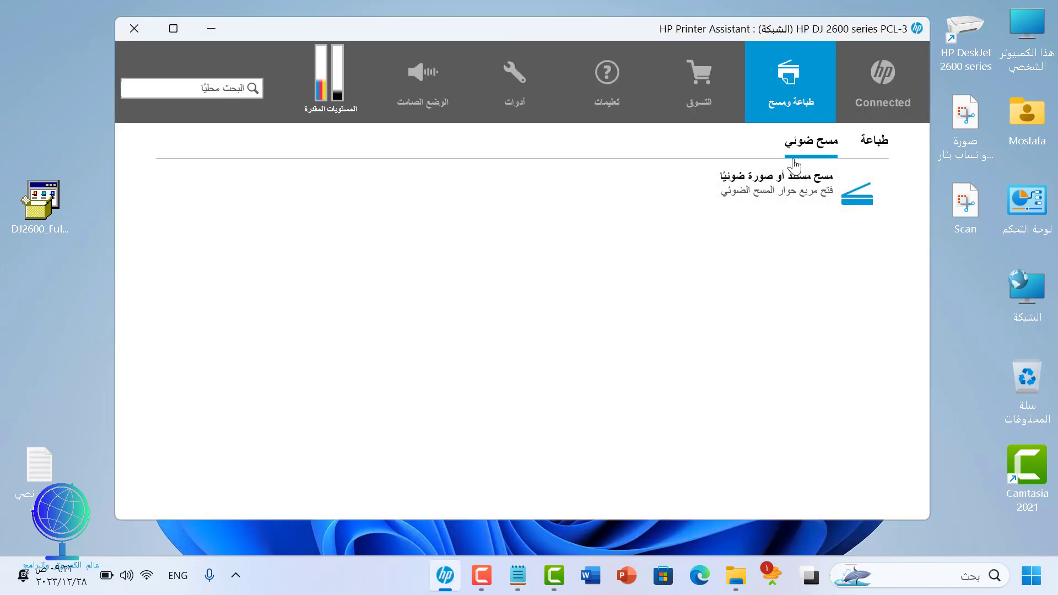
{"action": "left_click", "coordinate": [878, 144]}
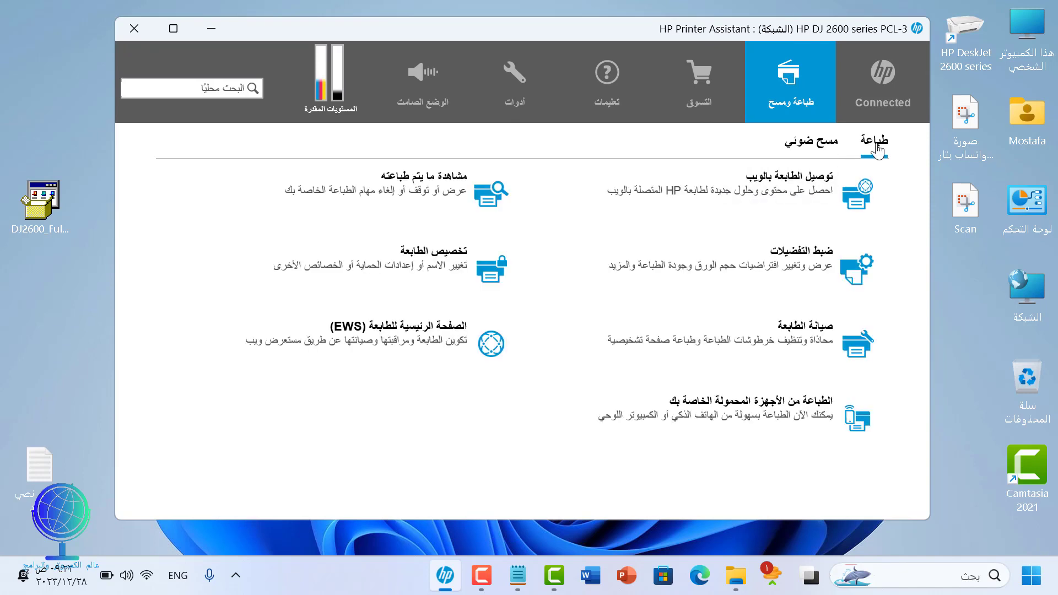
{"action": "left_click", "coordinate": [816, 148]}
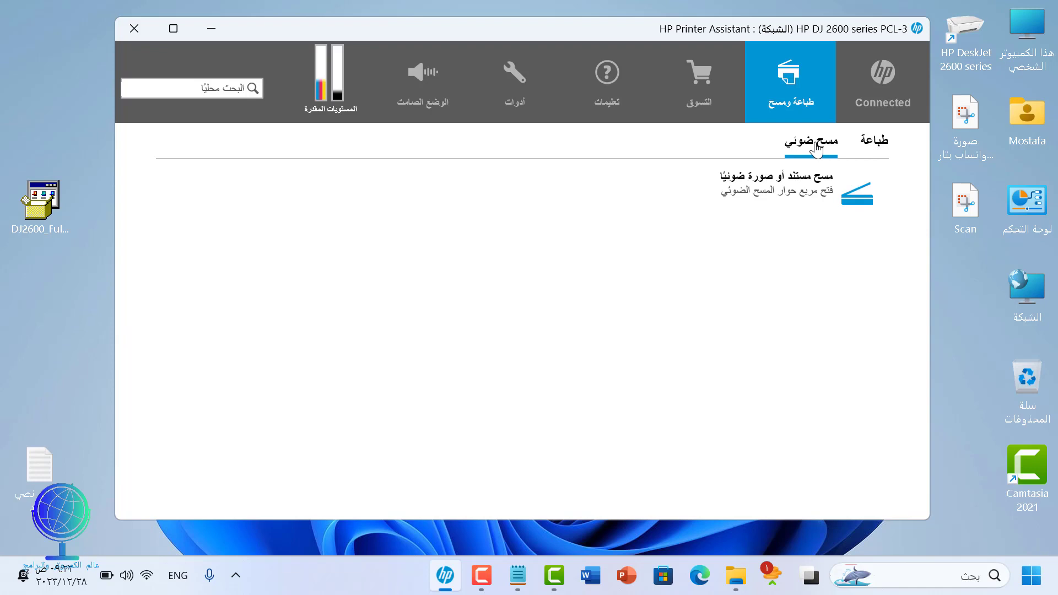